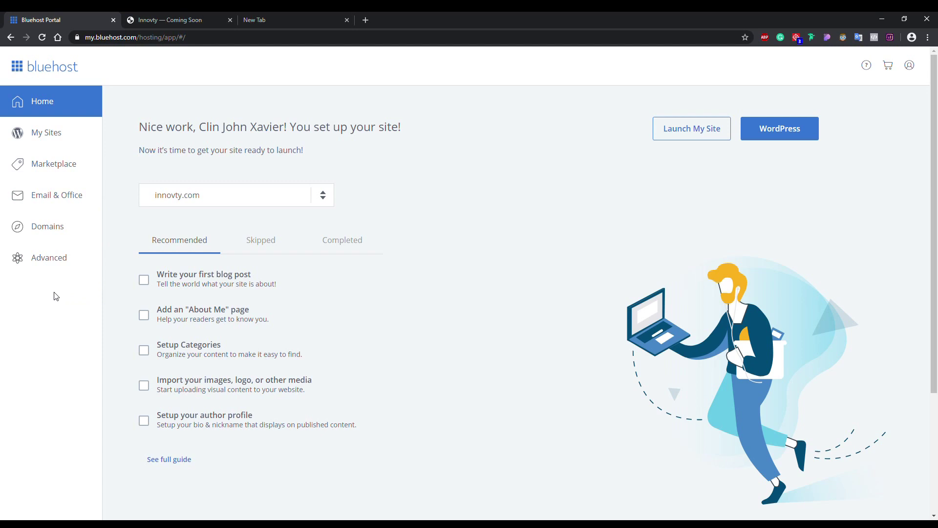
# Step: Open cPanel from Bluehost's Advanced sidebar and launch File Manager
pyautogui.click(45, 262)
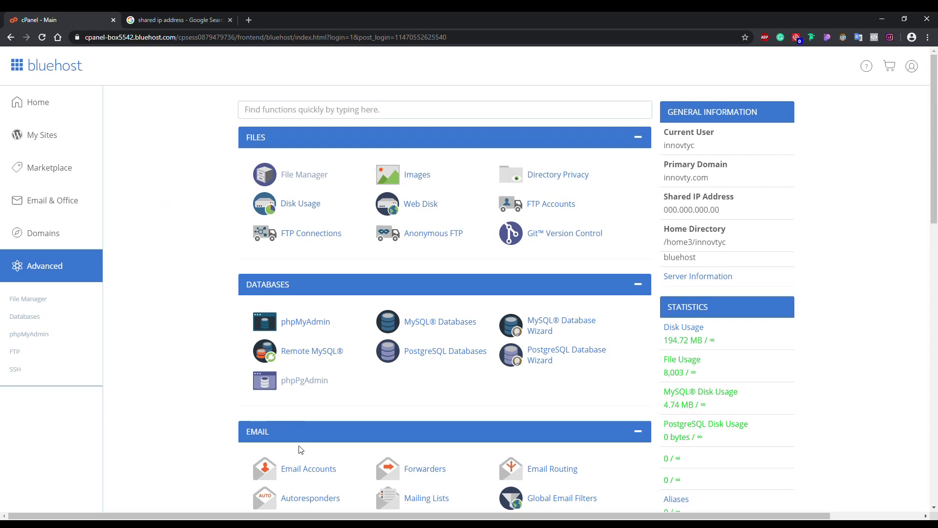
pyautogui.scroll(-1, 307, 455)
pyautogui.scroll(-3, 307, 455)
pyautogui.scroll(5, 306, 455)
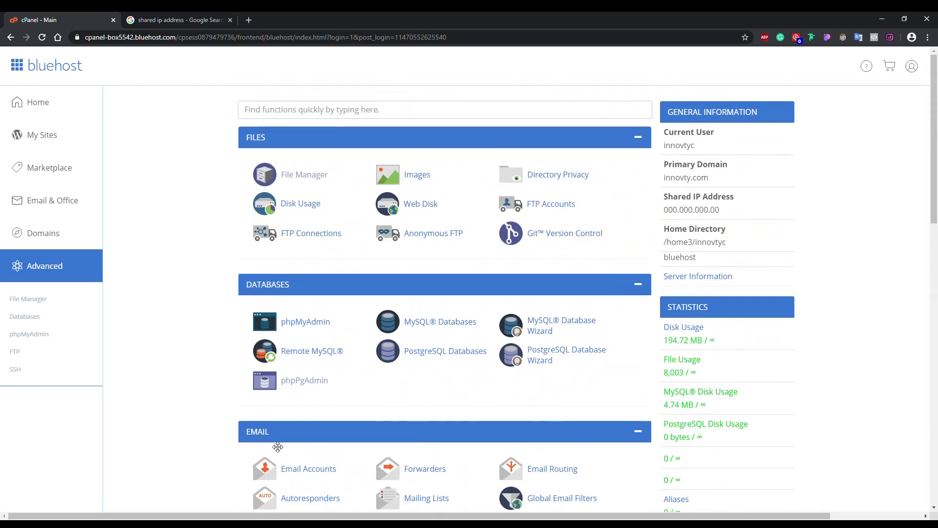
pyautogui.click(306, 175)
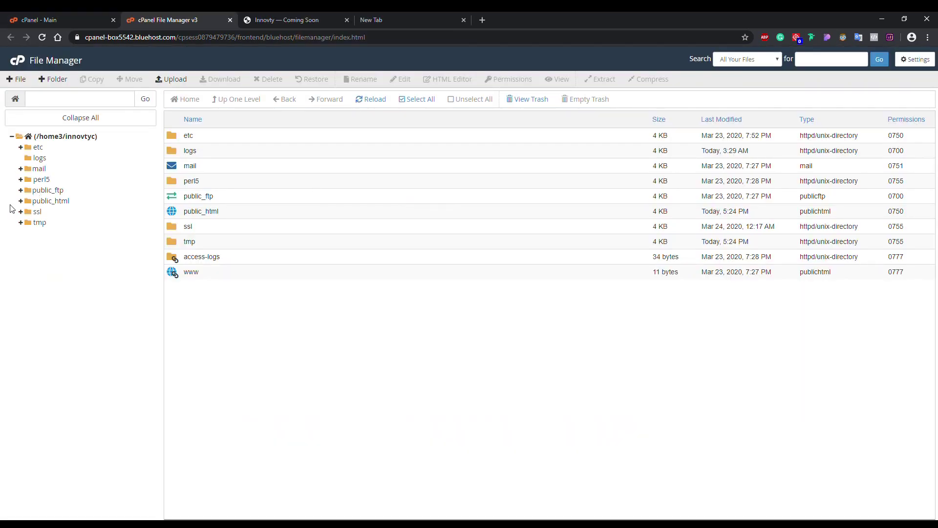
# Step: Open public_html and view the existing WordPress index.php code, then close the viewer
pyautogui.click(48, 200)
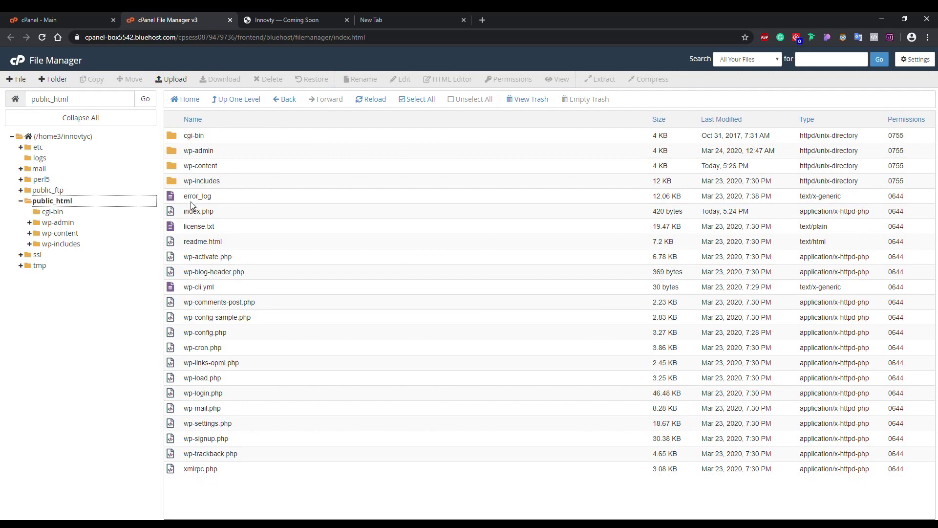
pyautogui.click(199, 212)
pyautogui.rightClick(200, 213)
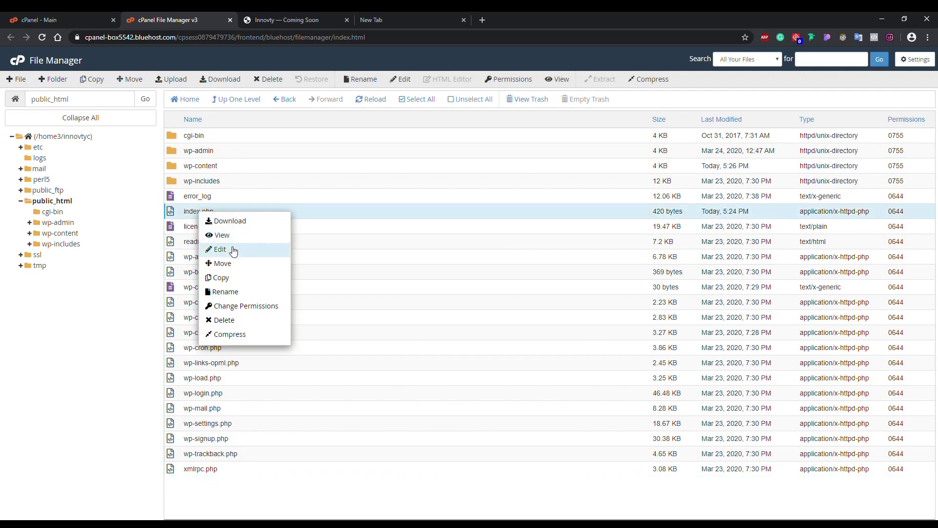
pyautogui.click(222, 236)
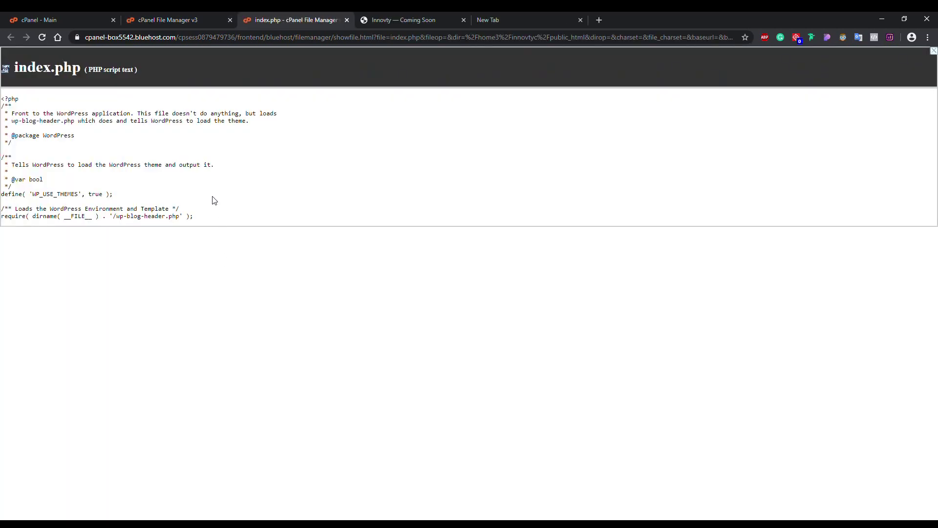
pyautogui.click(346, 20)
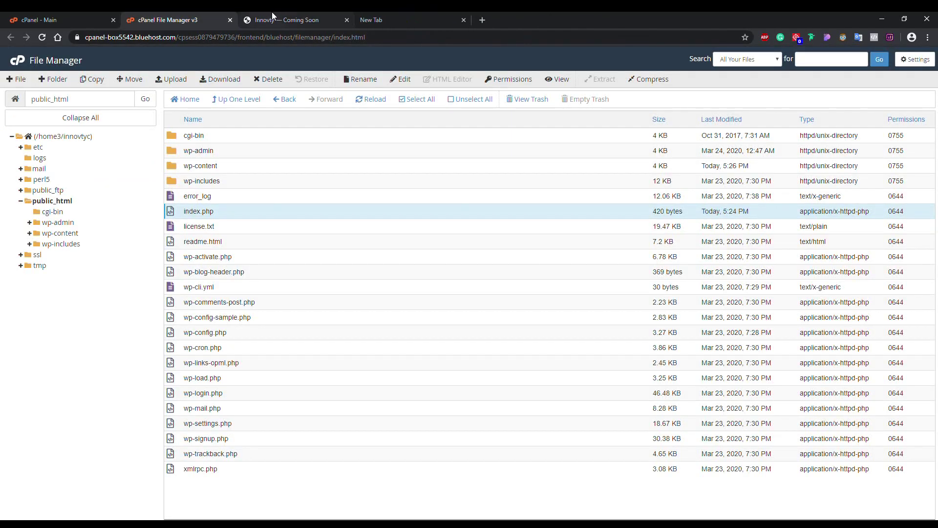
pyautogui.click(271, 11)
# Step: Reload innovty.com to confirm it still shows Coming Soon, then return to File Manager
pyautogui.press('F5')
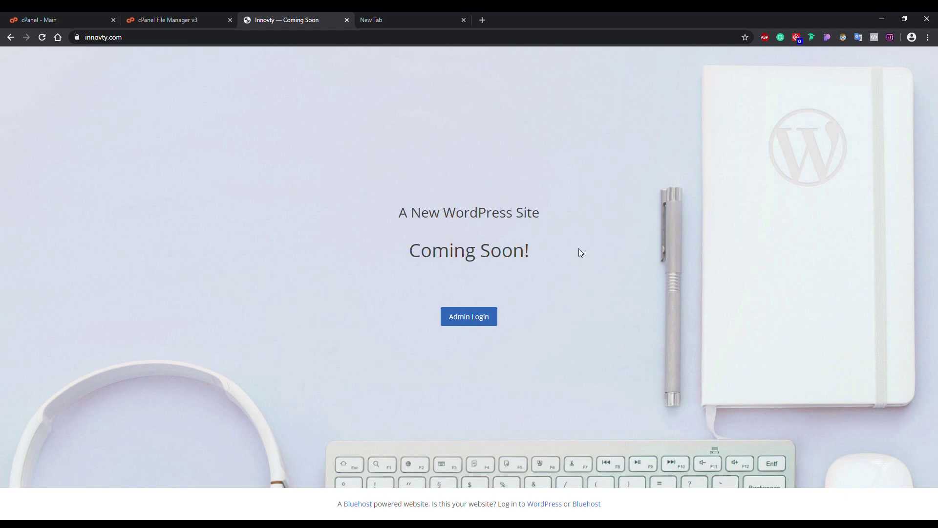
pyautogui.click(167, 20)
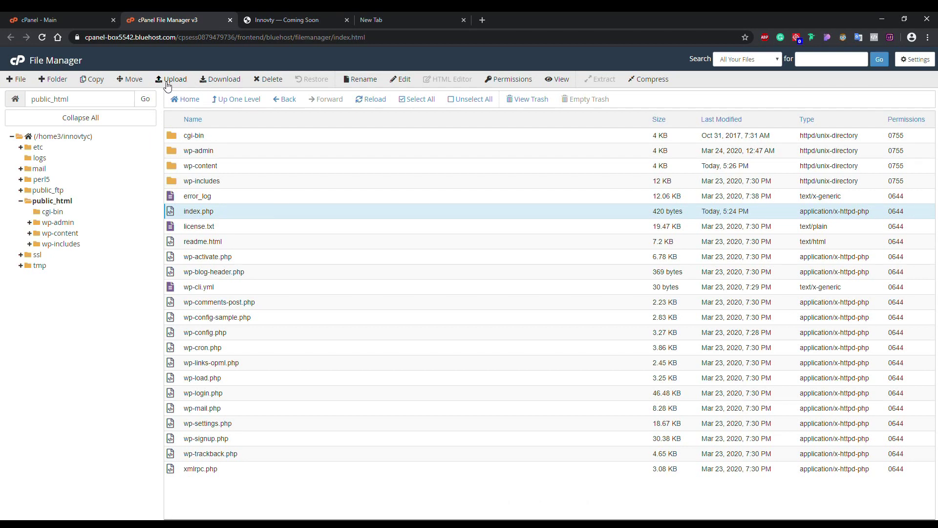
# Step: Upload the local index.php into public_html, overwriting the existing file
pyautogui.click(174, 79)
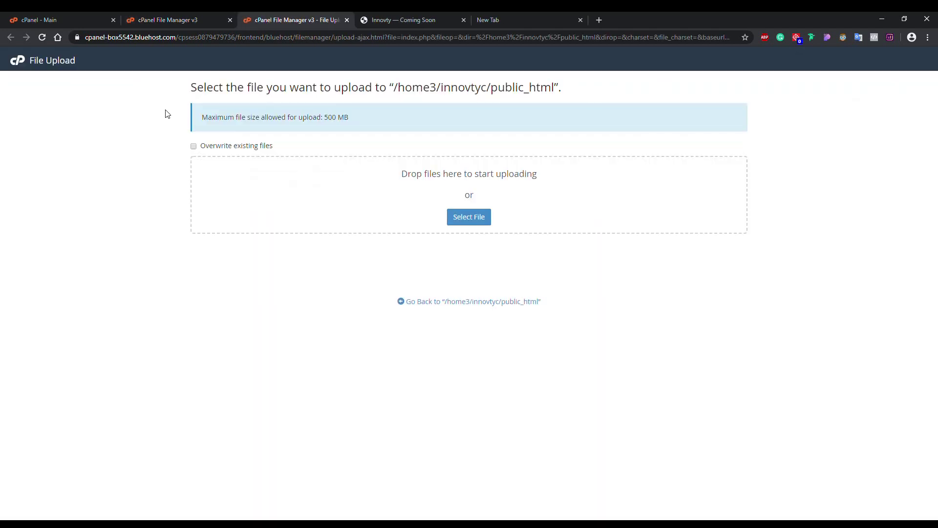
pyautogui.click(468, 216)
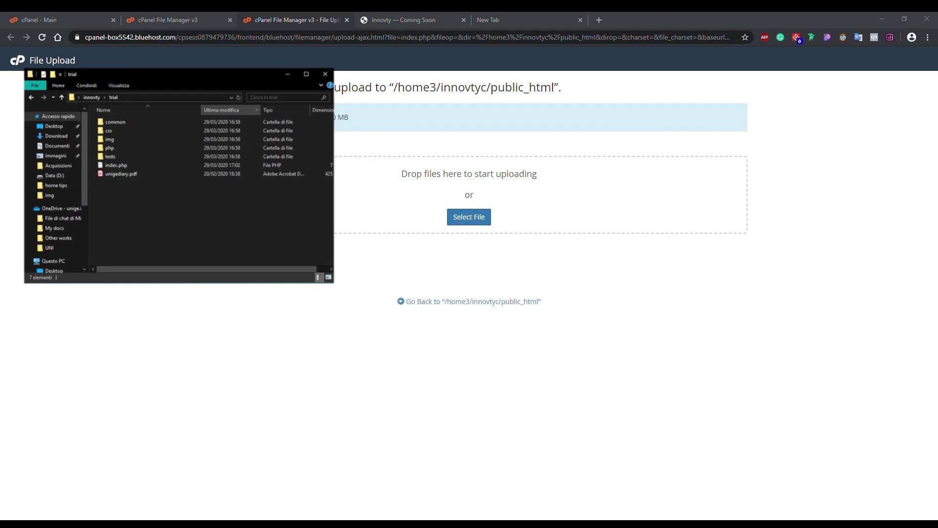
pyautogui.click(140, 136)
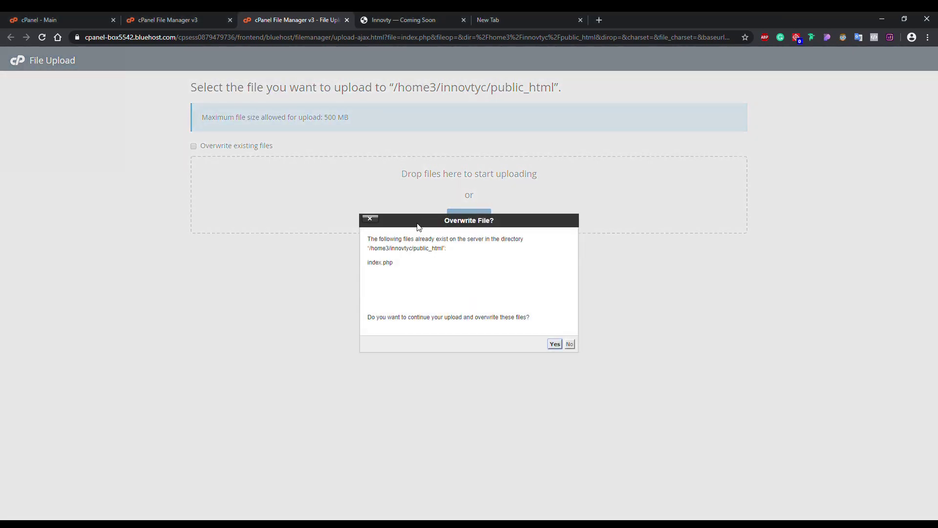
pyautogui.click(555, 343)
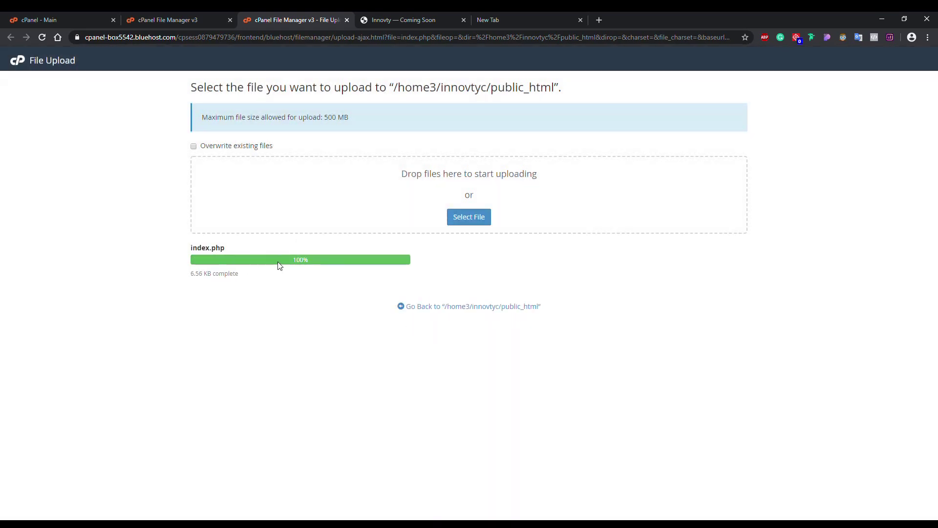
# Step: Reload innovty.com to check the new UniGe agenda page, then close the upload tab
pyautogui.click(390, 20)
pyautogui.press('F5')
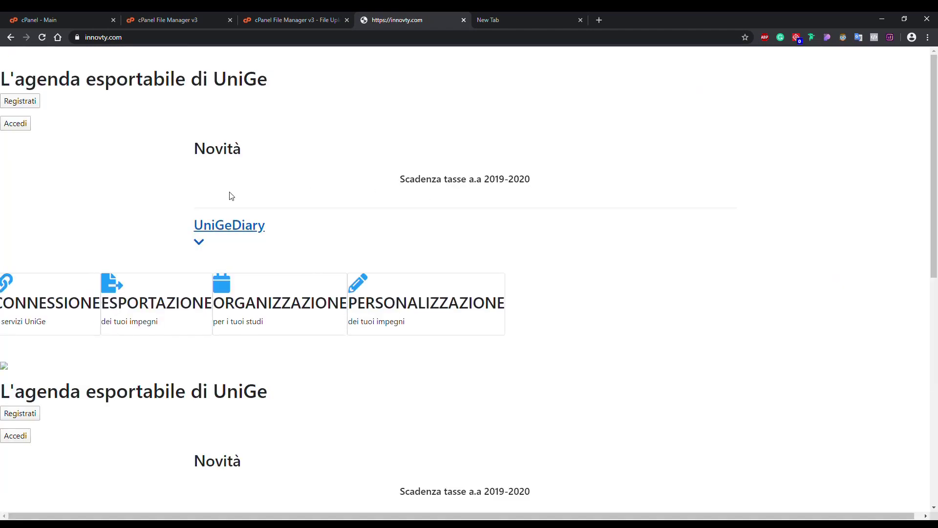
pyautogui.click(295, 19)
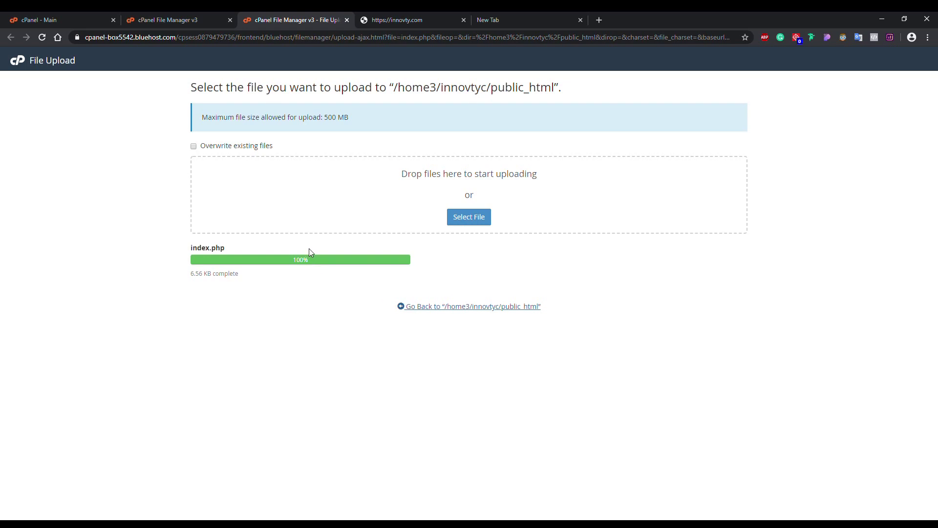
pyautogui.hotkey('ctrl', 'w')
# Step: Create a css folder in public_html and open it
pyautogui.click(176, 19)
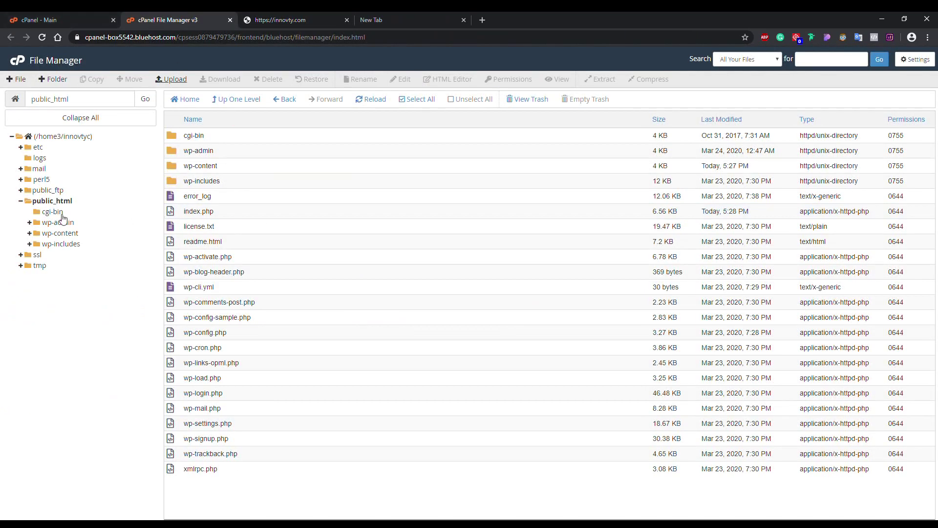
pyautogui.click(54, 79)
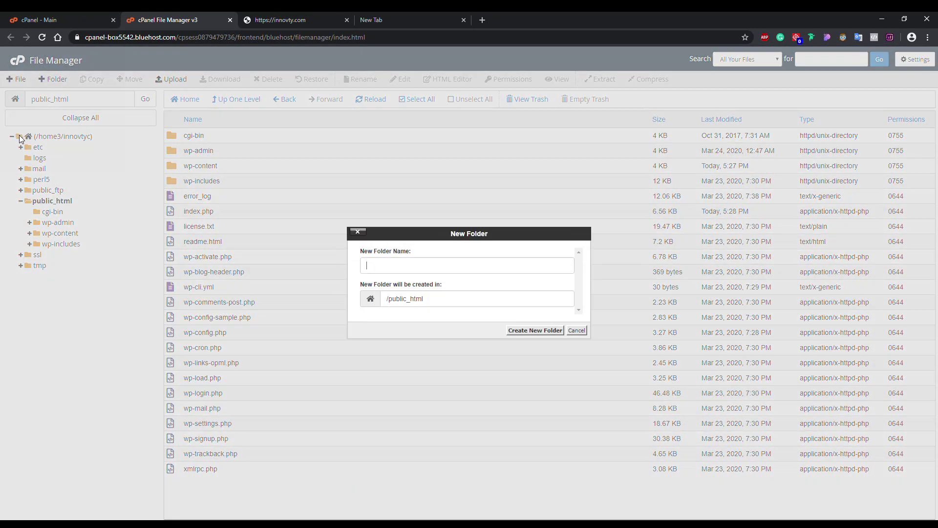
pyautogui.write('css')
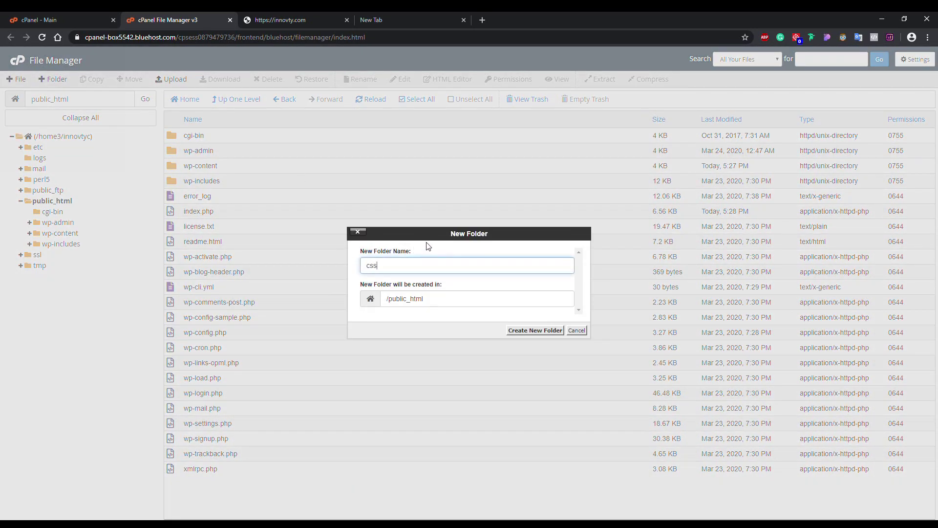
pyautogui.click(535, 330)
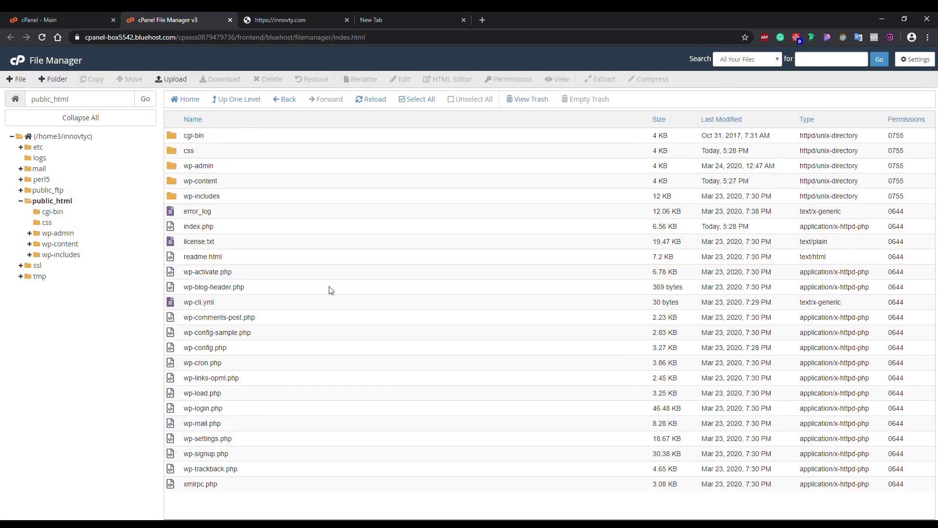
pyautogui.click(46, 222)
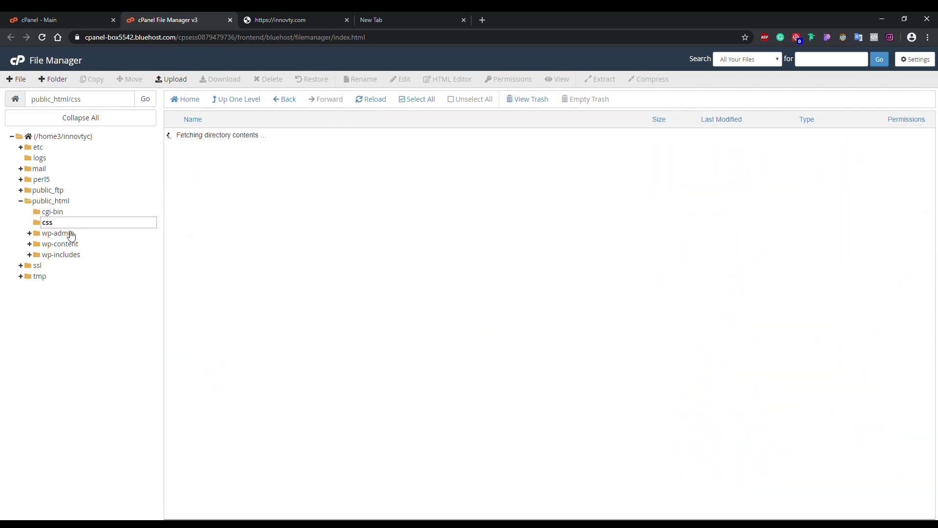
# Step: Upload the stylesheet files into css and go back up to public_html
pyautogui.click(174, 80)
pyautogui.click(468, 215)
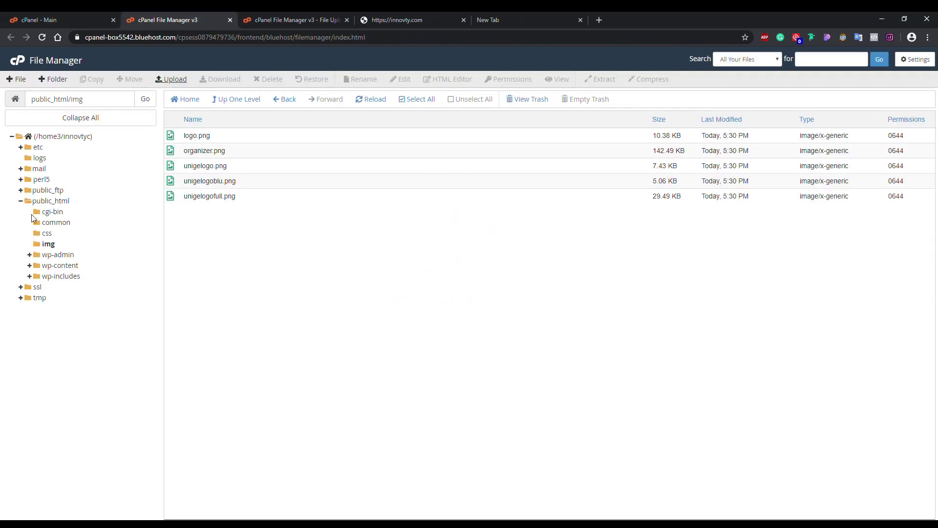
pyautogui.click(50, 201)
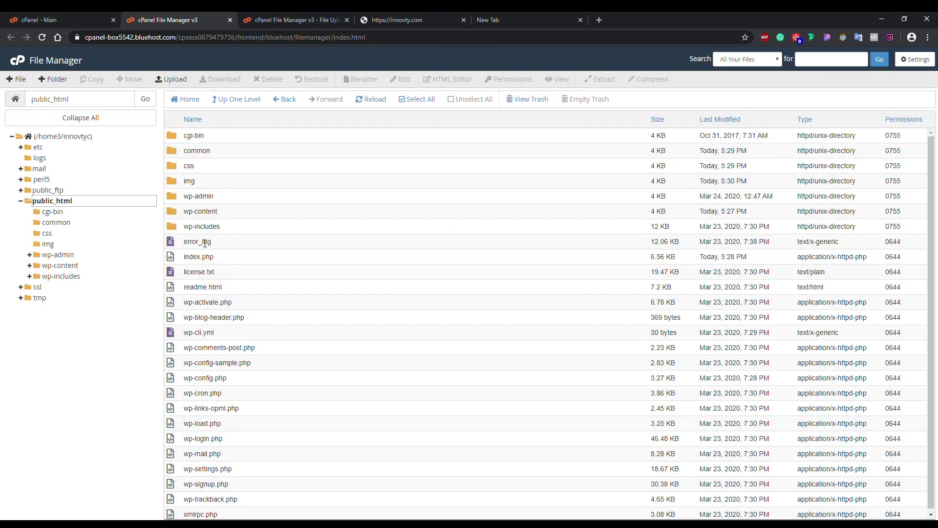
# Step: Check the contents of the img, css and common folders
pyautogui.click(212, 257)
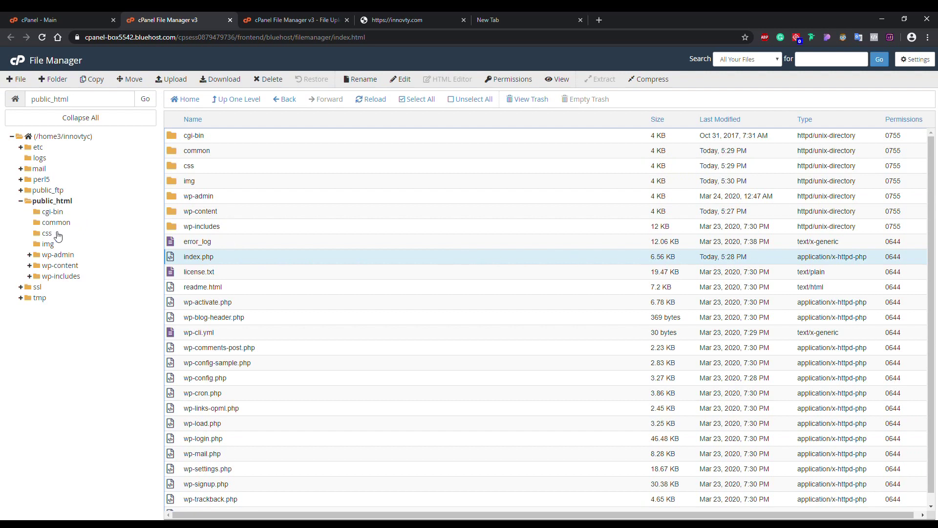
pyautogui.doubleClick(208, 182)
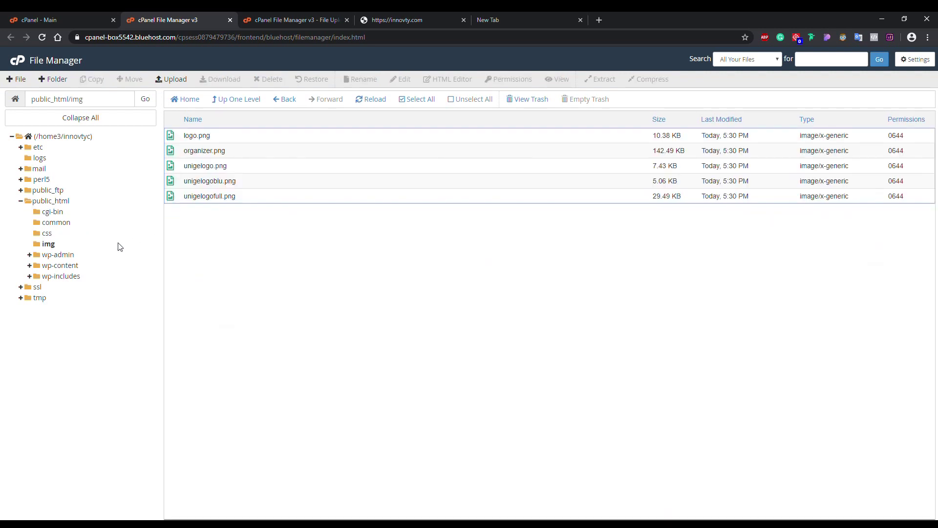
pyautogui.click(47, 233)
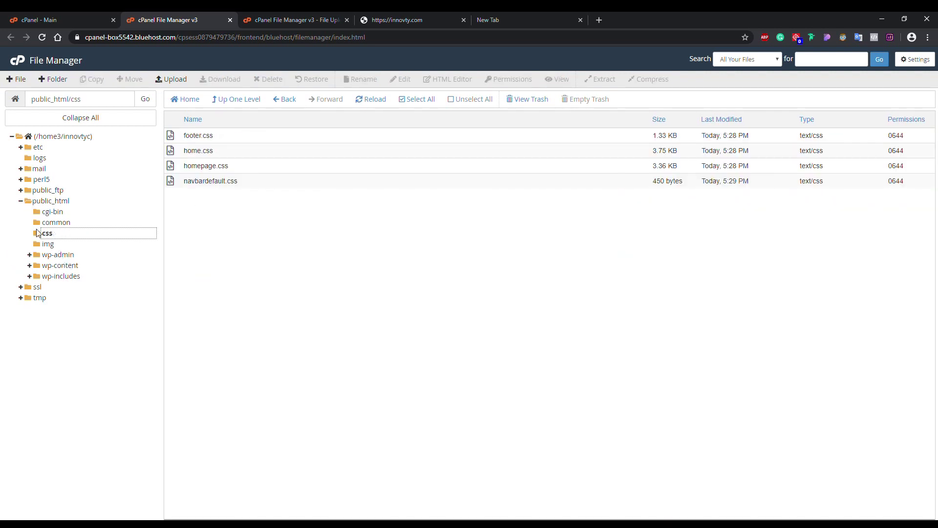
pyautogui.click(56, 222)
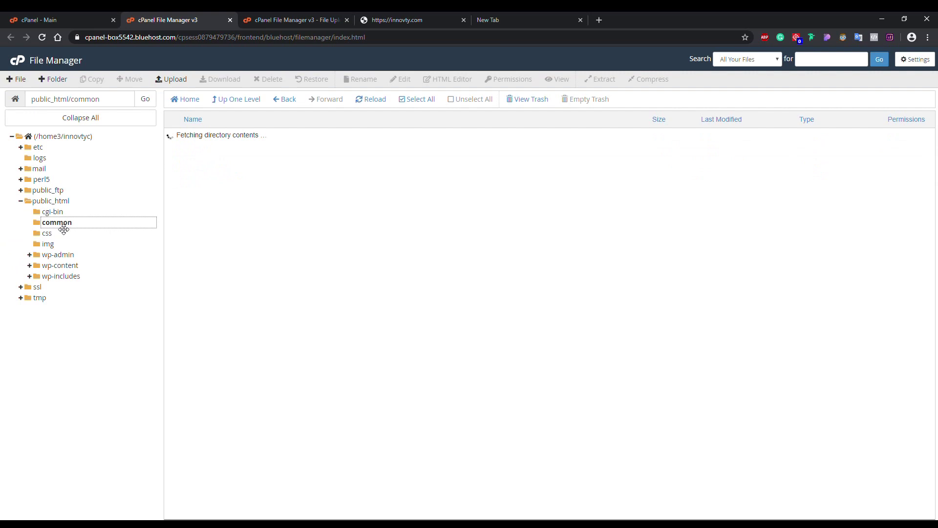
pyautogui.click(426, 12)
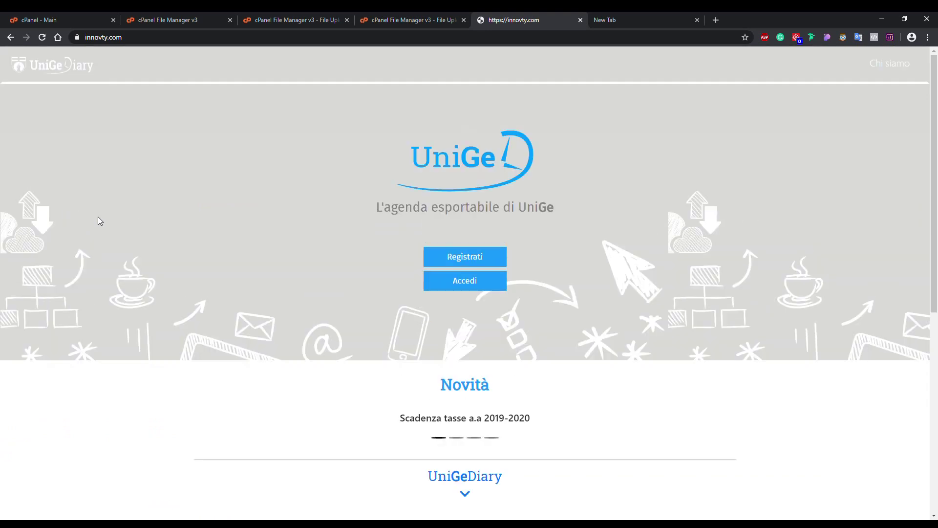
pyautogui.scroll(-8, 118, 226)
pyautogui.scroll(6, 106, 242)
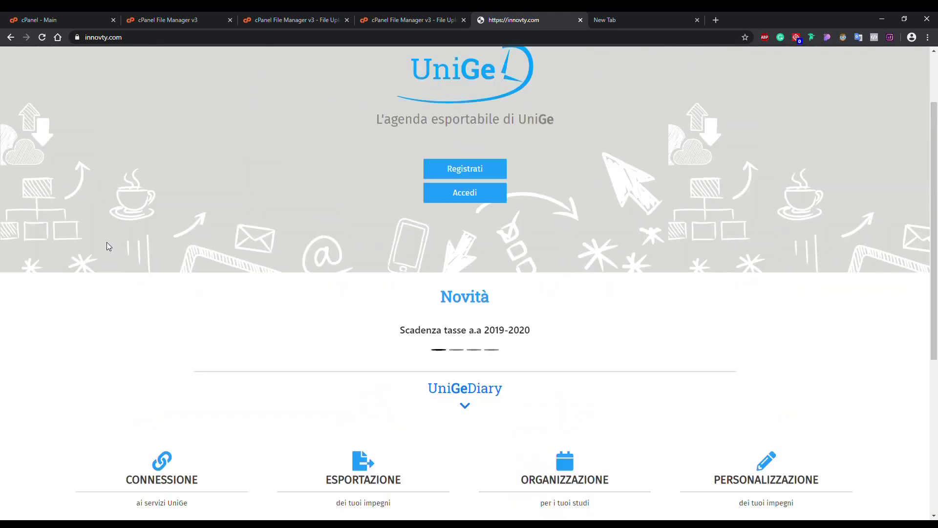
pyautogui.scroll(3, 107, 242)
# Step: Preview innovty.com in the iPhone X device toolbar, then close DevTools
pyautogui.hotkey('ctrl', 'shift', 'i')
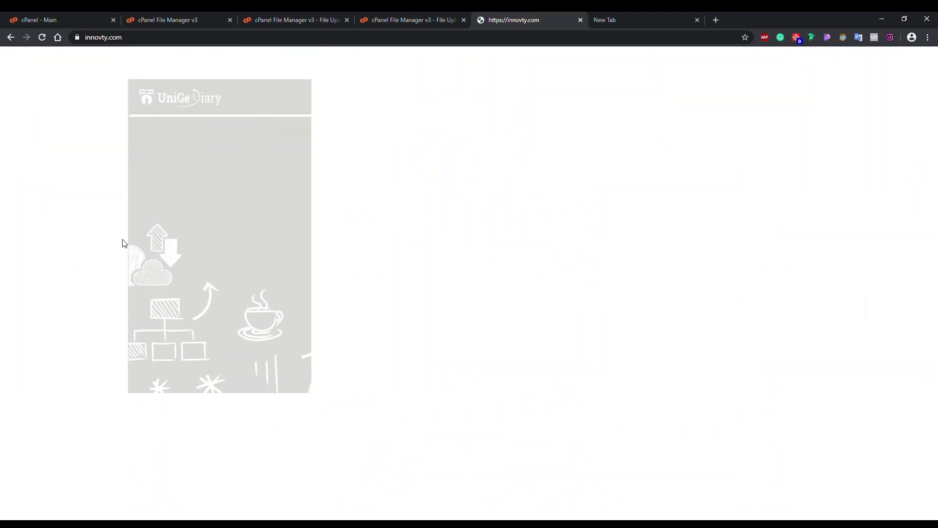
pyautogui.scroll(-5, 219, 249)
pyautogui.scroll(-5, 216, 247)
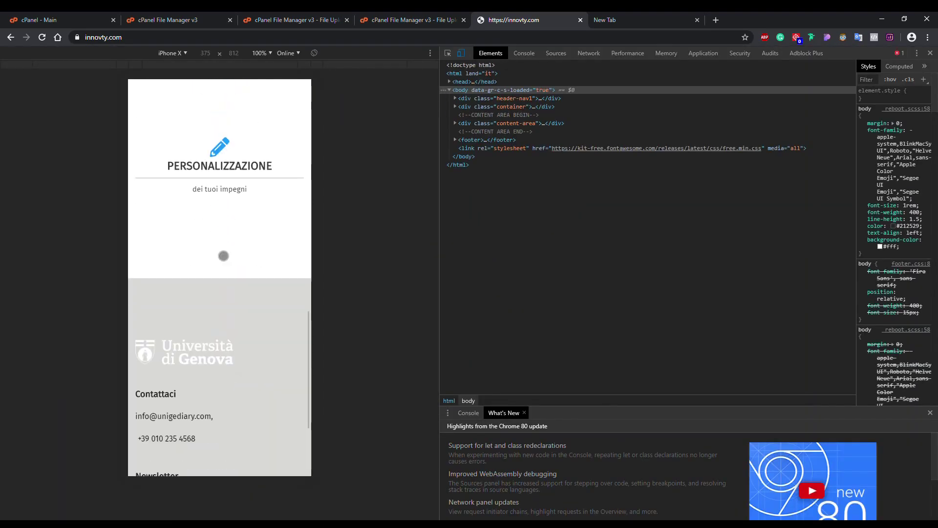
pyautogui.scroll(-3, 220, 249)
pyautogui.scroll(6, 220, 250)
pyautogui.scroll(5, 230, 258)
pyautogui.scroll(3, 230, 258)
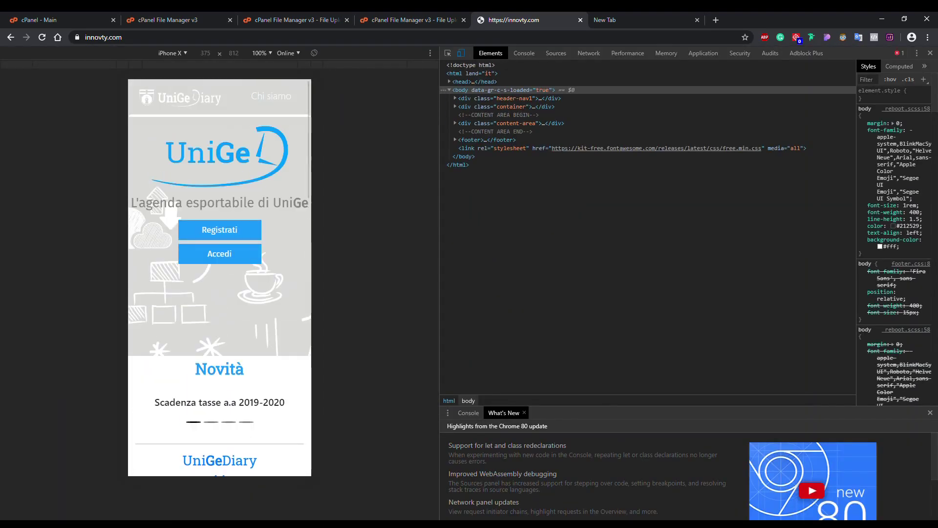
pyautogui.press('F12')
pyautogui.scroll(-8, 207, 247)
pyautogui.scroll(8, 266, 244)
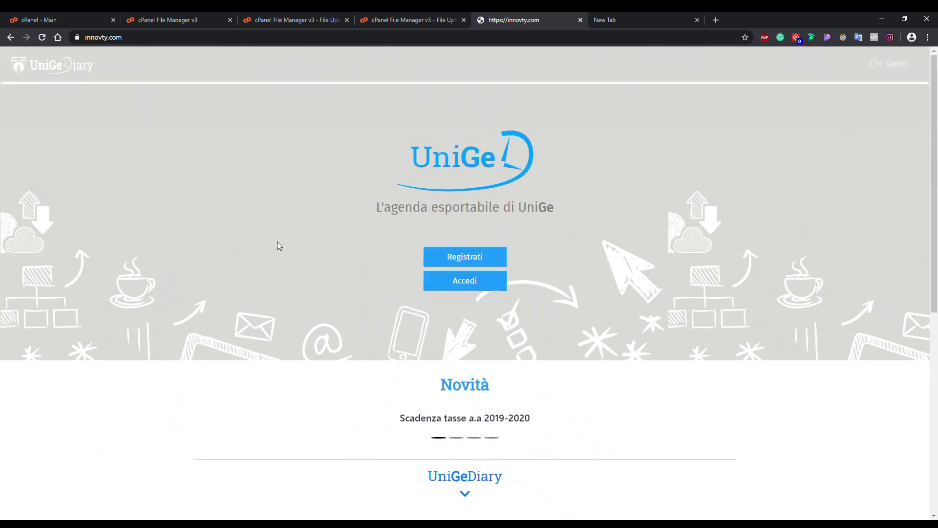